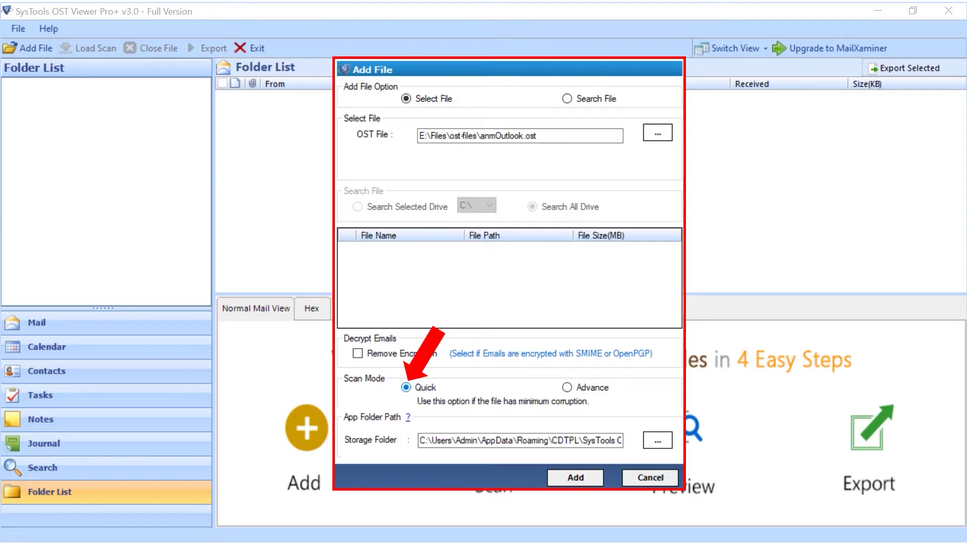
Switch the scan mode for anmOutlook.ost to Advance for corrupted files
key("Right")
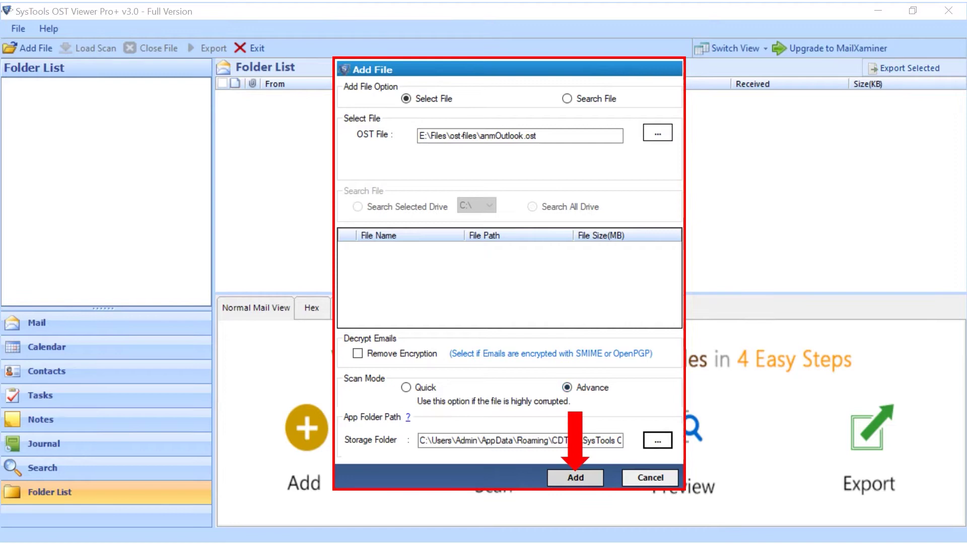
Add anmOutlook.ost, accept indexing, and dismiss the completion message once the mailbox folders load
key("Return")
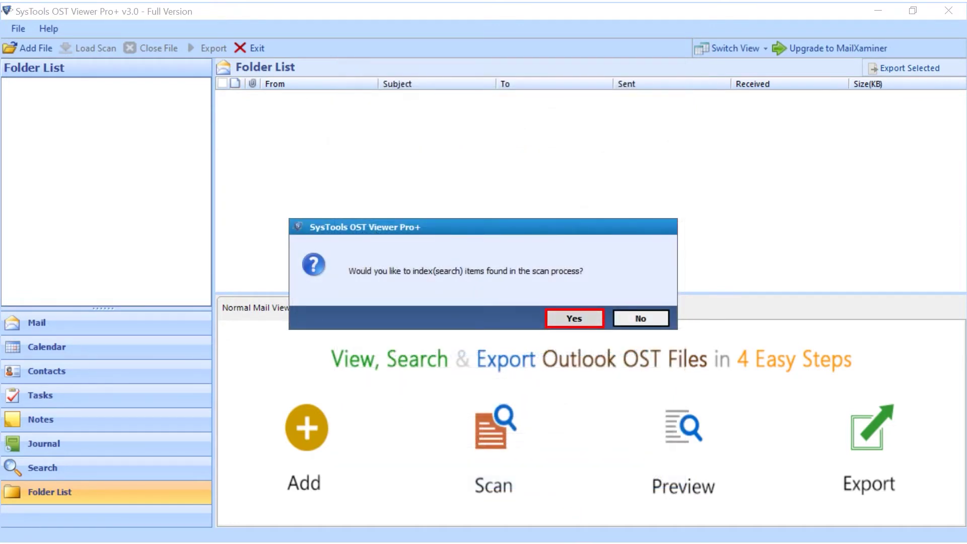
key("Return")
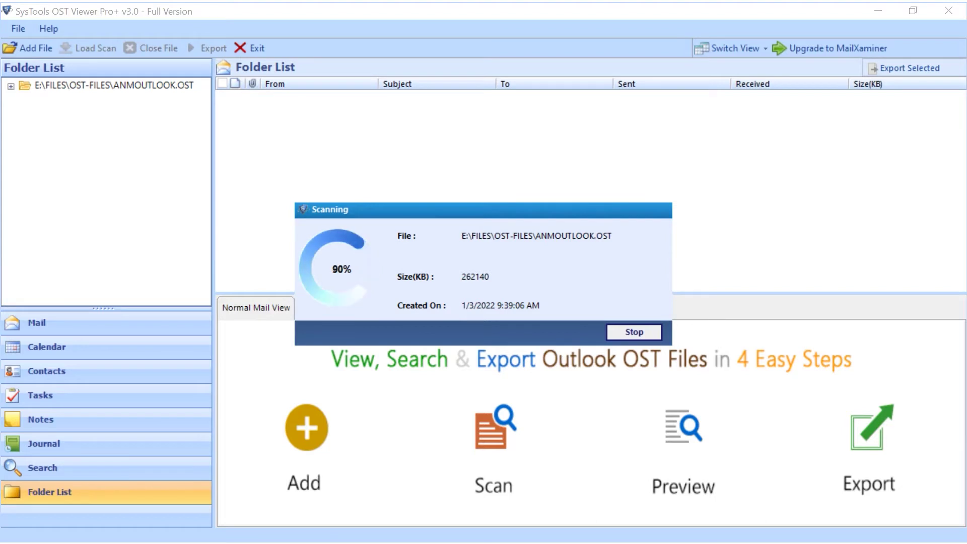
key("Return")
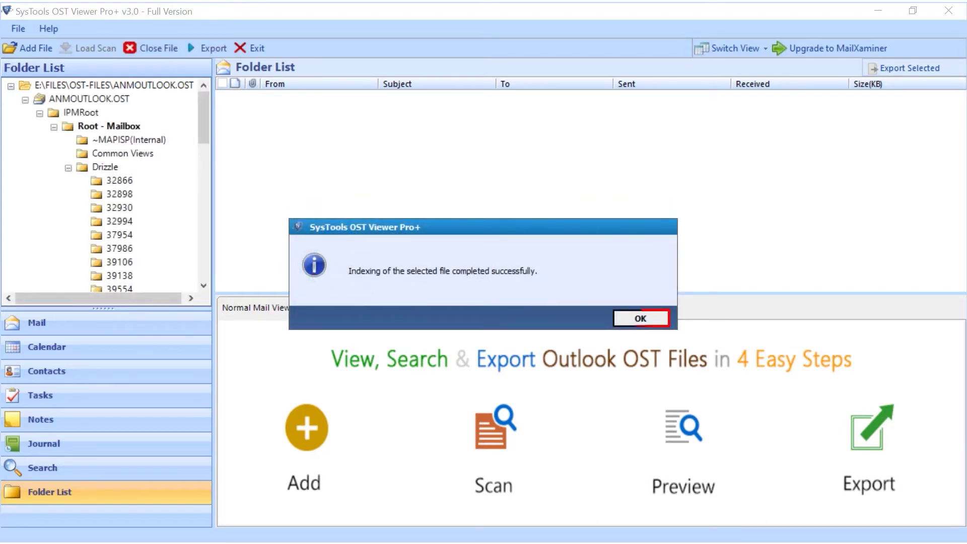
left_click(630, 315)
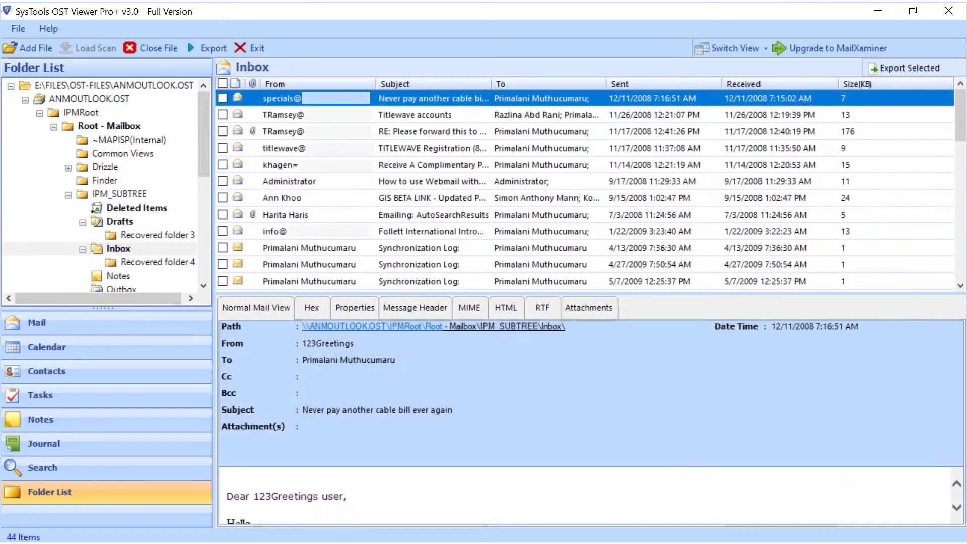
Show the Inbox emails and peek at the Switch View reading layouts without changing one
left_click(119, 246)
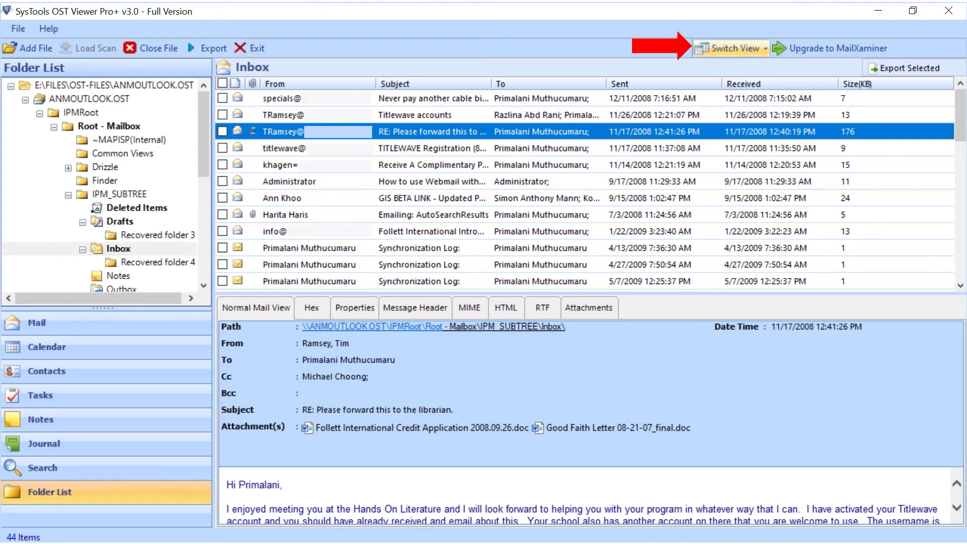
left_click(729, 47)
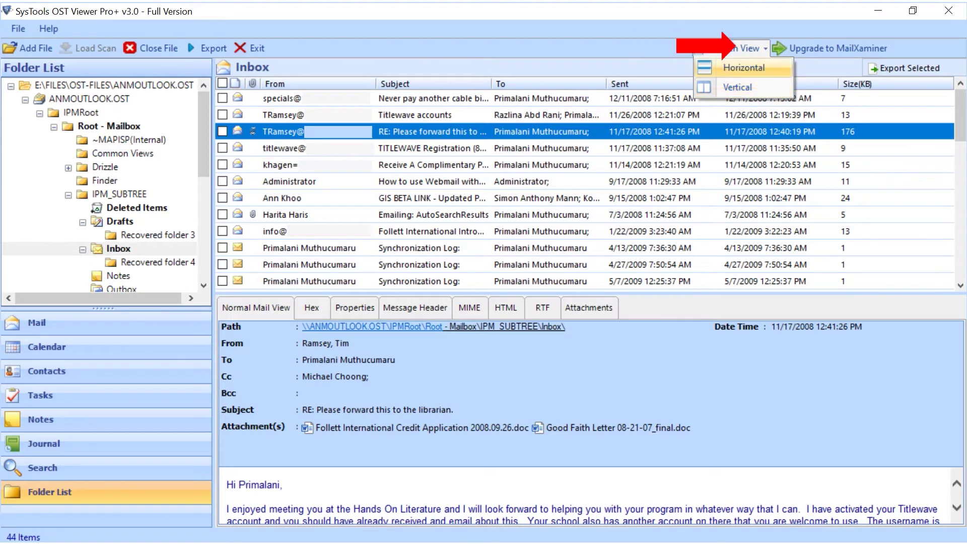
left_click(744, 67)
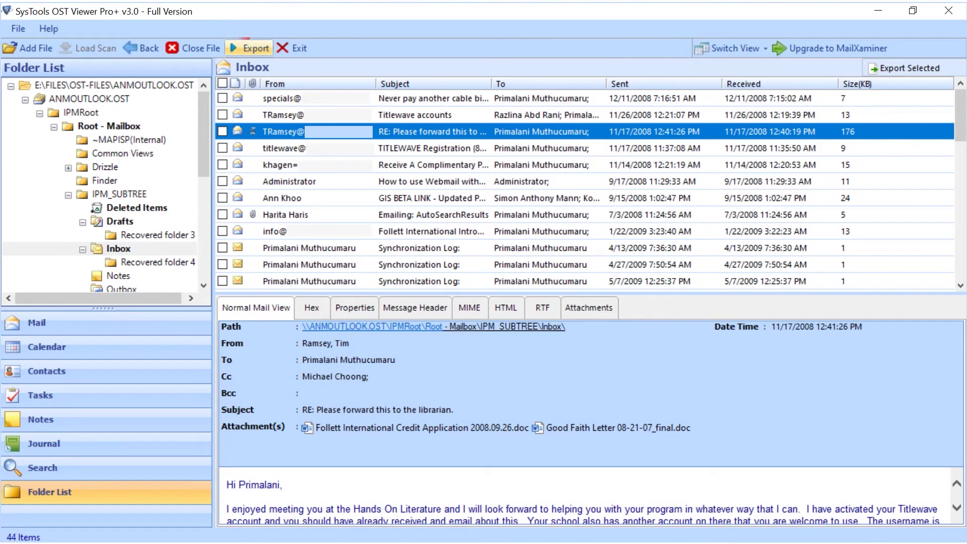
Bring up the Export options from the toolbar
left_click(229, 42)
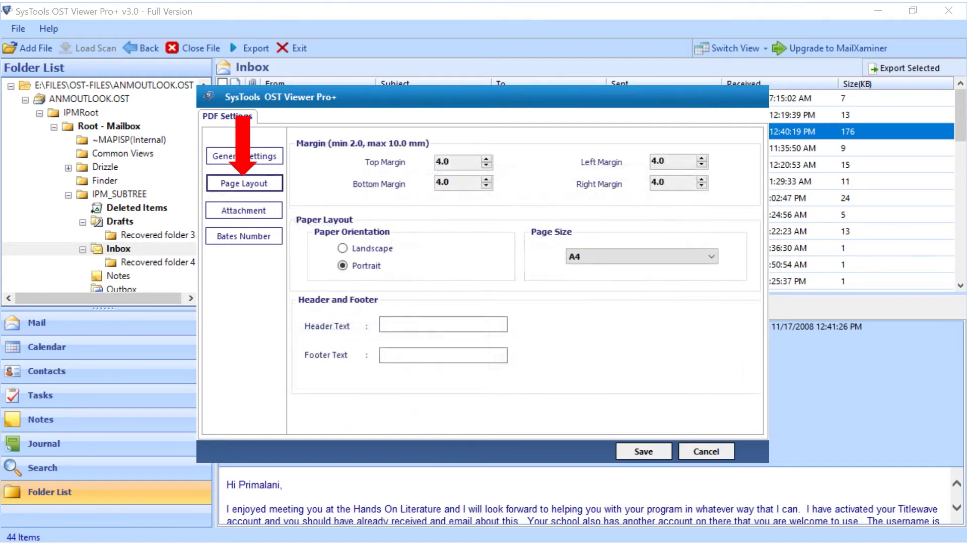
Review the page layout keeping 4 mm margins and A4, then move to attachment settings
key("Tab")
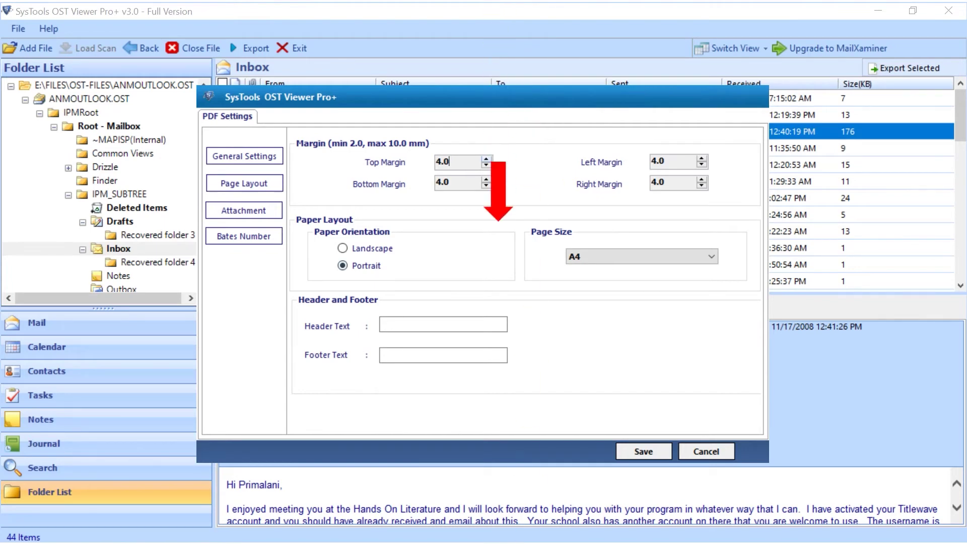
key("Tab")
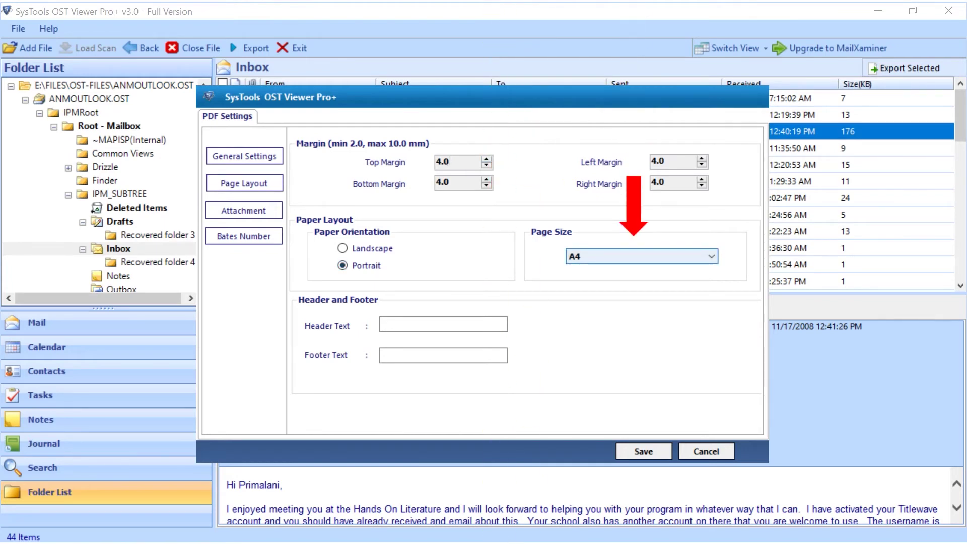
key("alt+Down")
key("Tab")
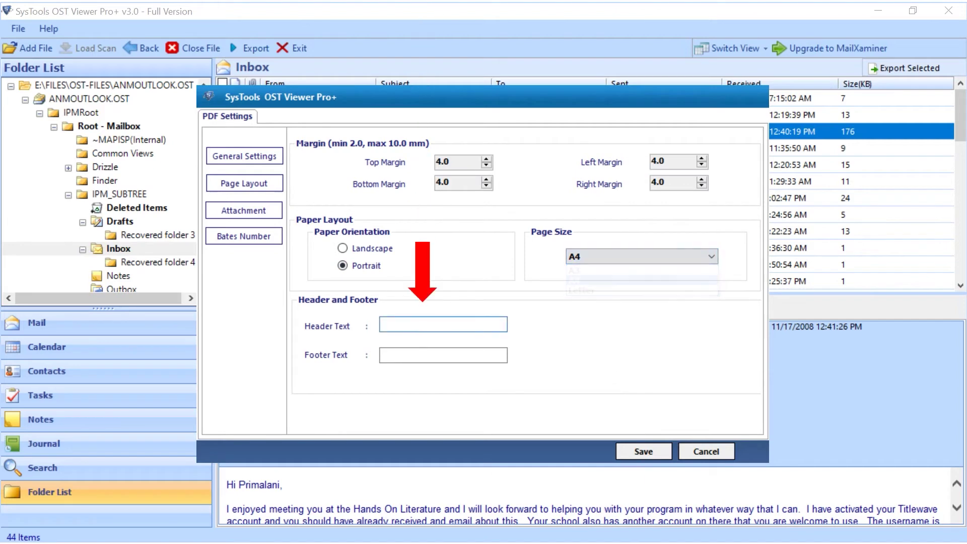
key("Tab")
key("Return")
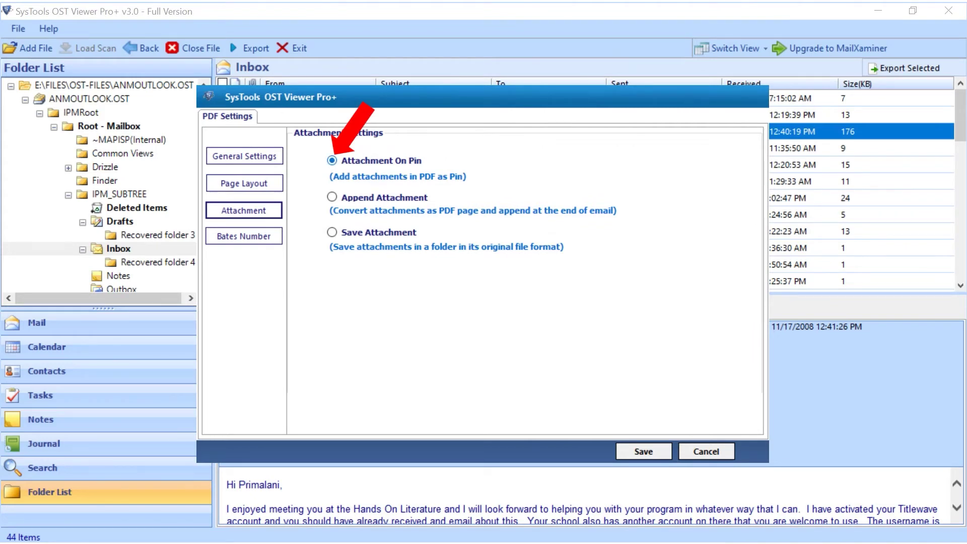
Set attachments to be saved separately in their original format
key("Tab")
key("Down")
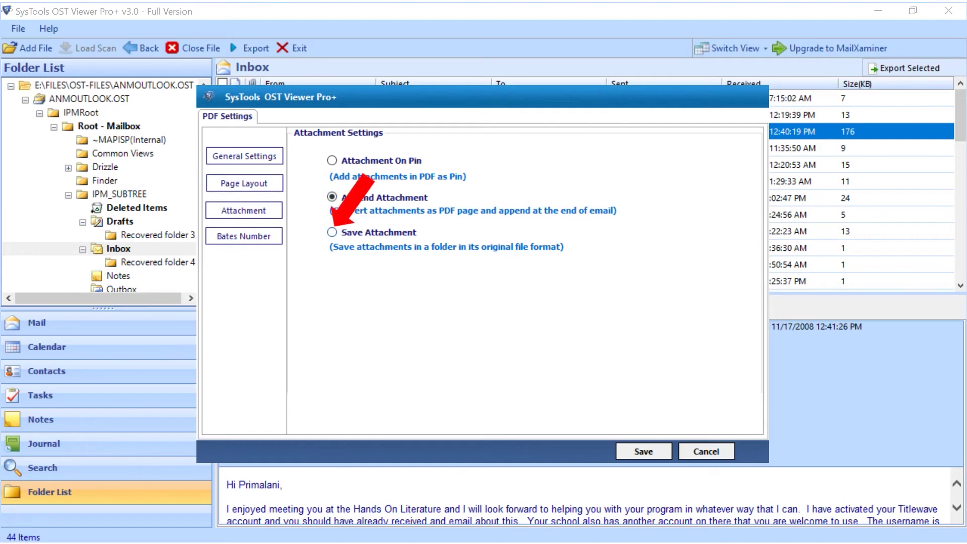
key("Down")
key("Tab")
key("alt+Down")
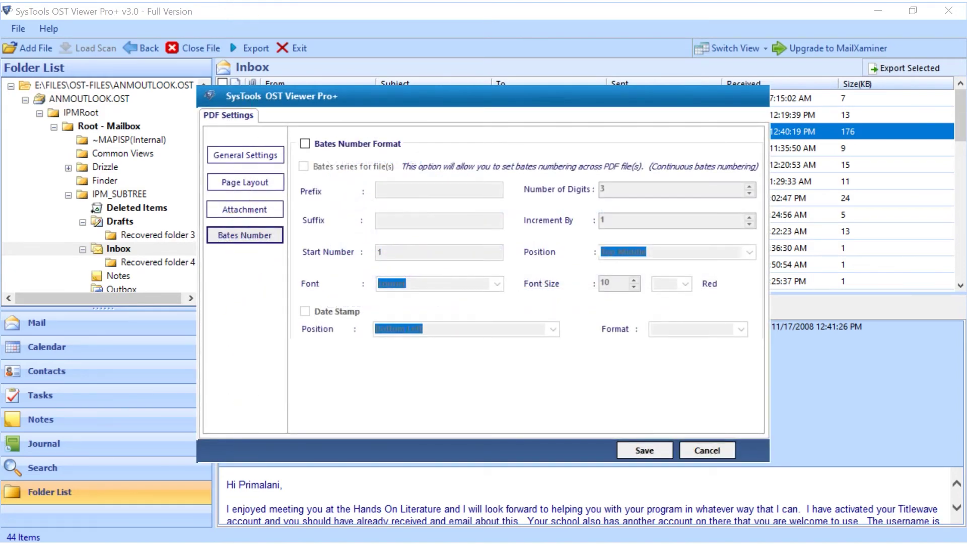
Turn on Bates numbering and a bottom-left MM-dd-yyyy date stamp, then save the PDF settings
key("space")
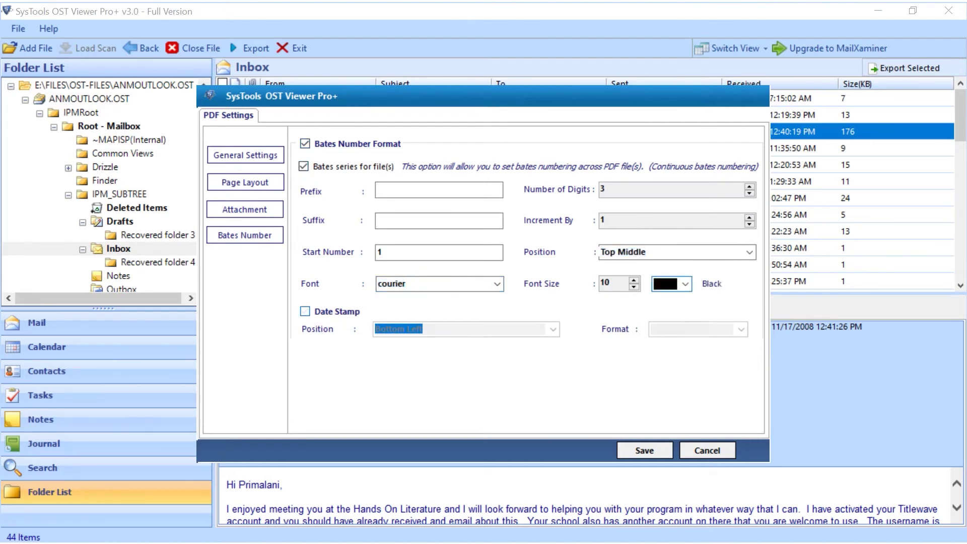
key("space")
key("Tab")
key("alt+Down")
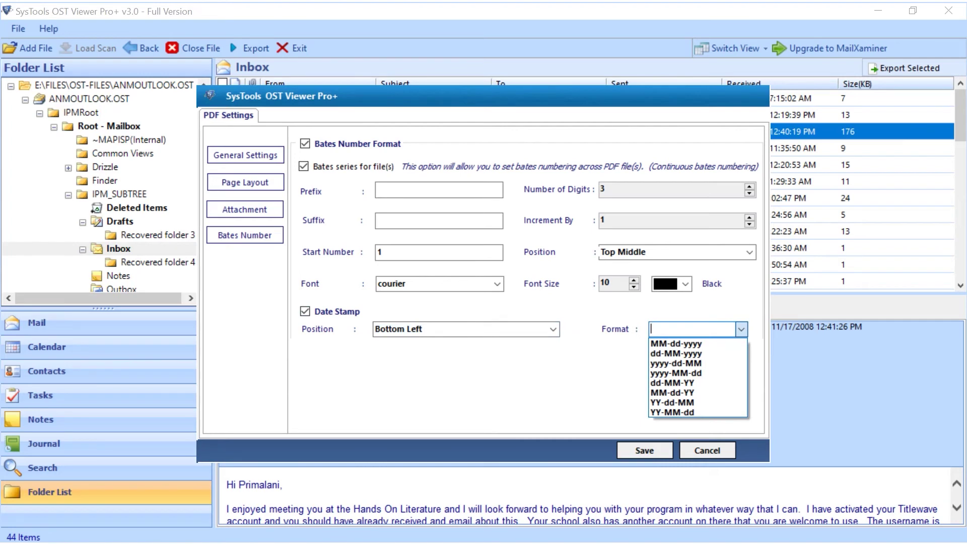
key("Down")
key("Return")
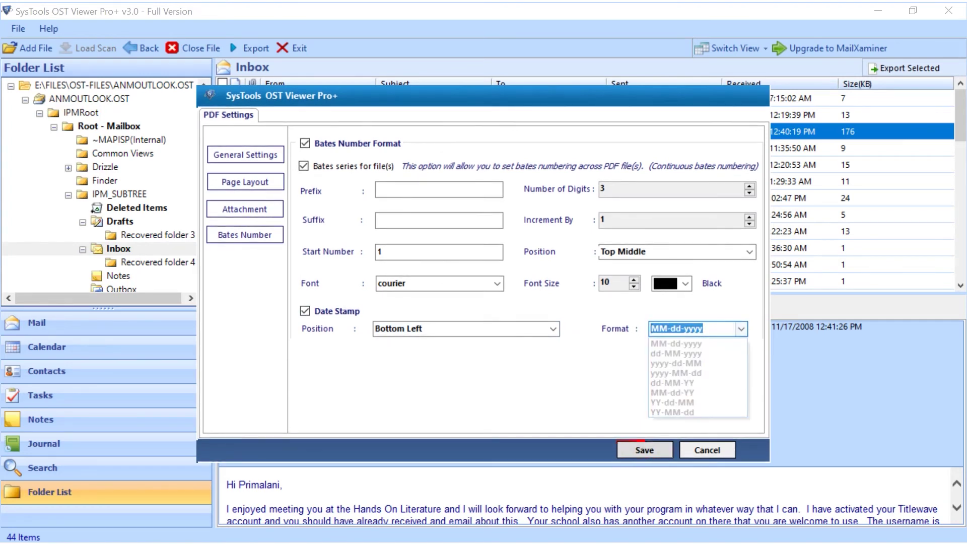
key("Return")
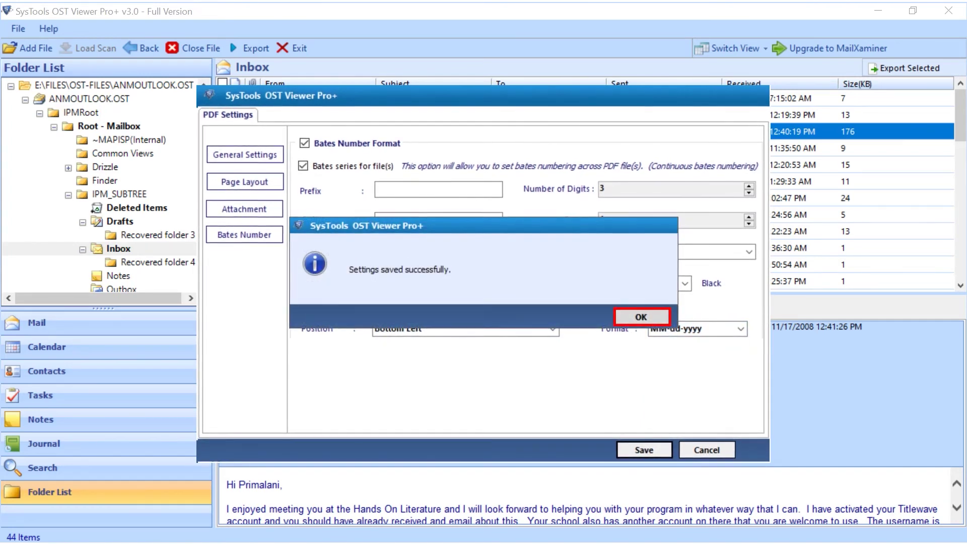
Create a new Output folder at E:\Files\Output and set it as the export destination
key("Return")
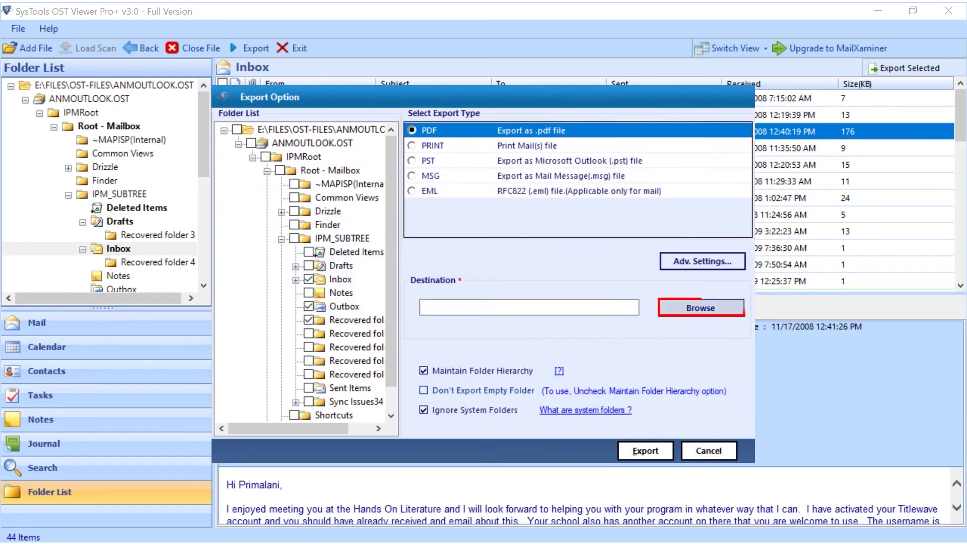
key("Return")
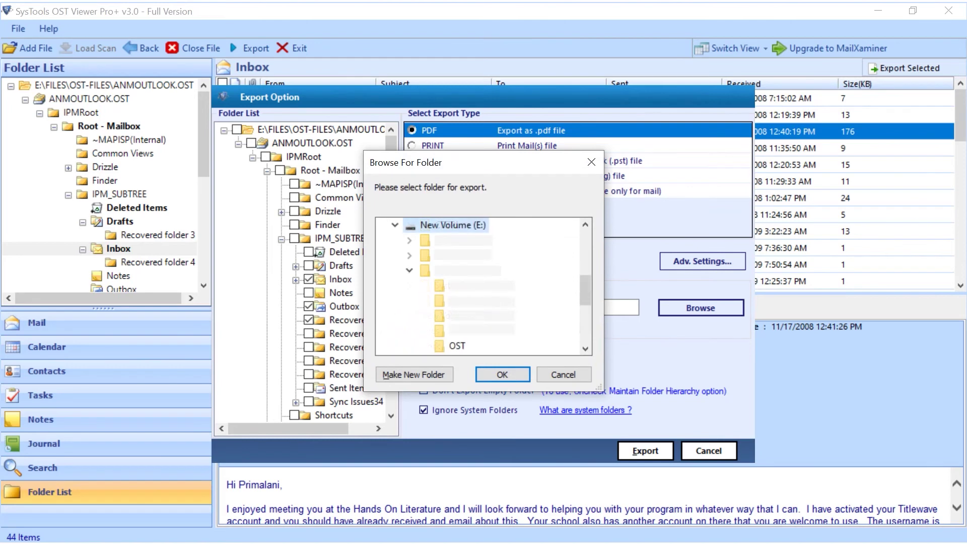
key("alt+m")
type("Output")
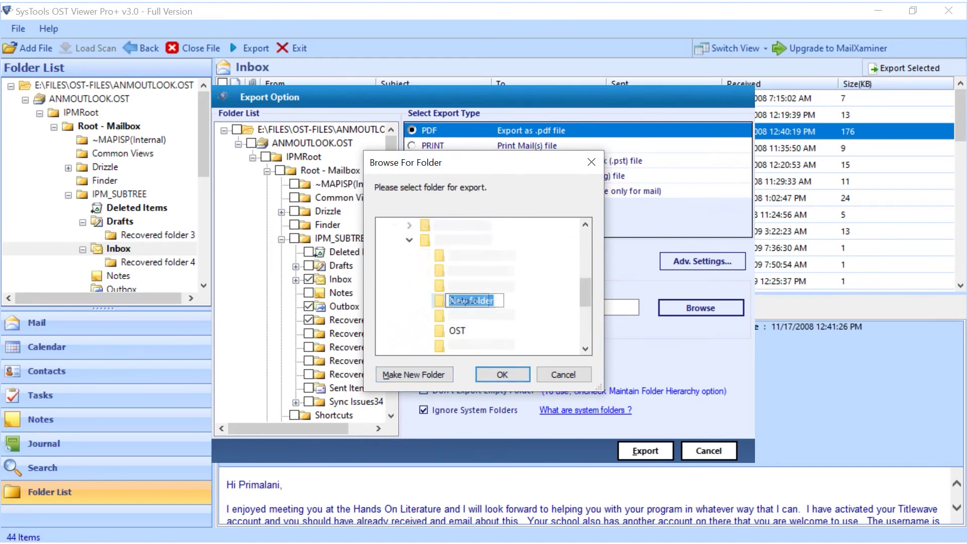
key("Return")
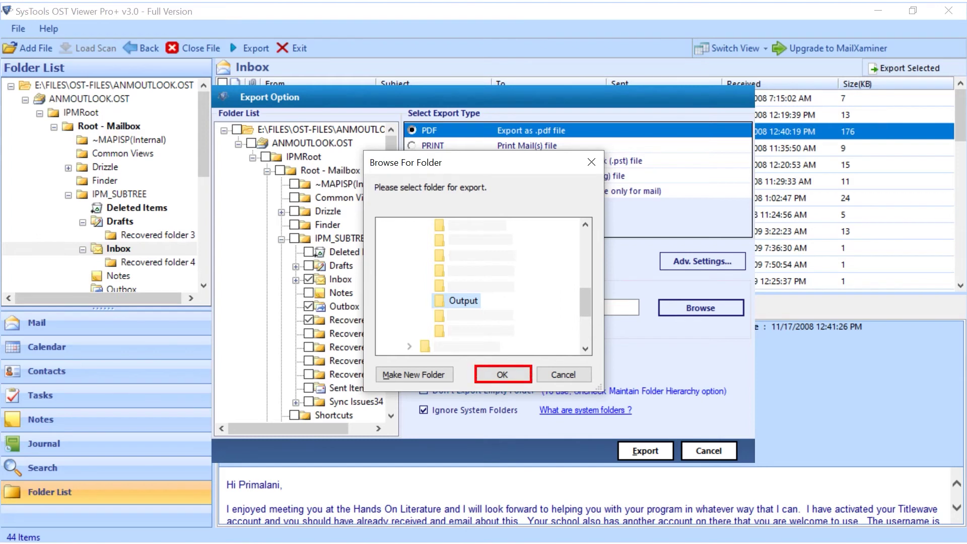
key("Return")
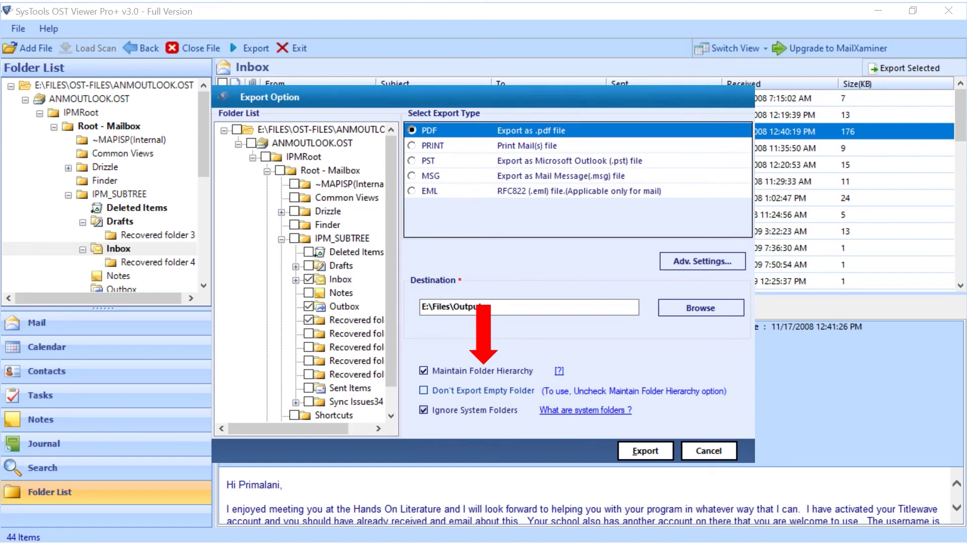
Toggle Maintain Folder Hierarchy off and back on so the mailbox structure is kept
key("space")
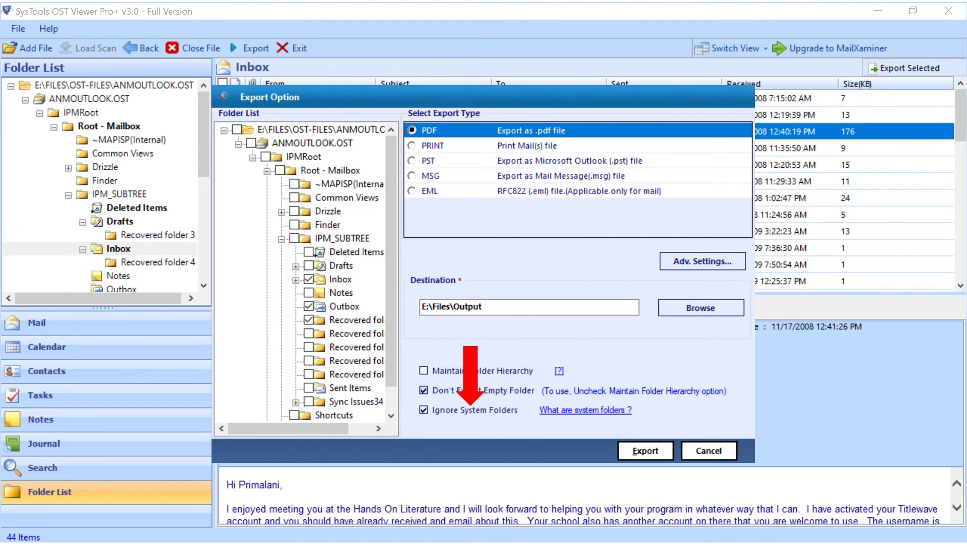
left_click(423, 371)
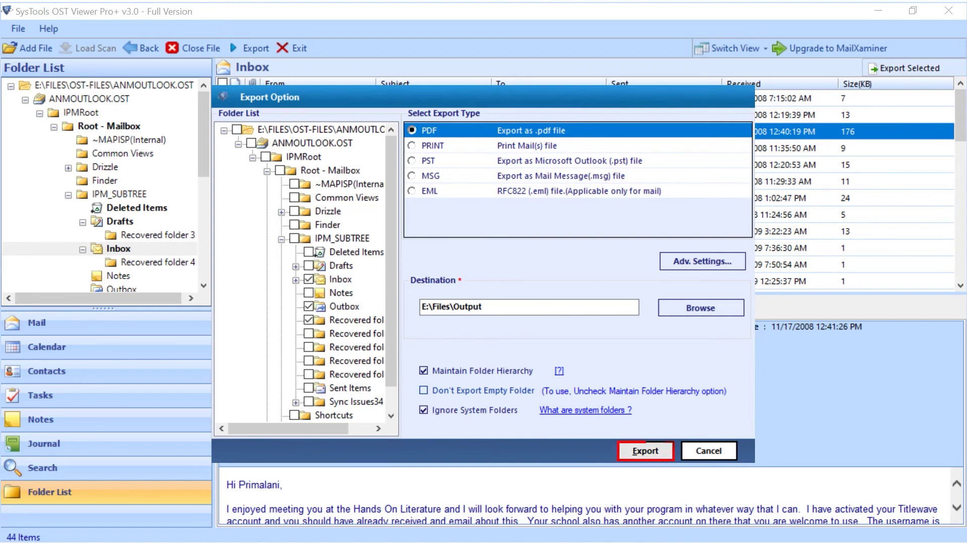
Run the PDF export of 84 items and save the export report as a CSV named Export Report
key("Return")
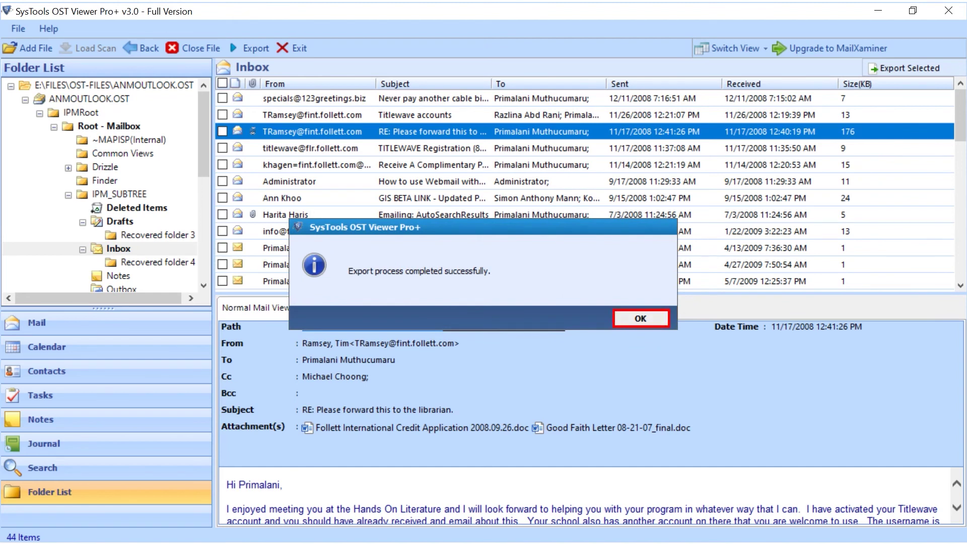
key("Return")
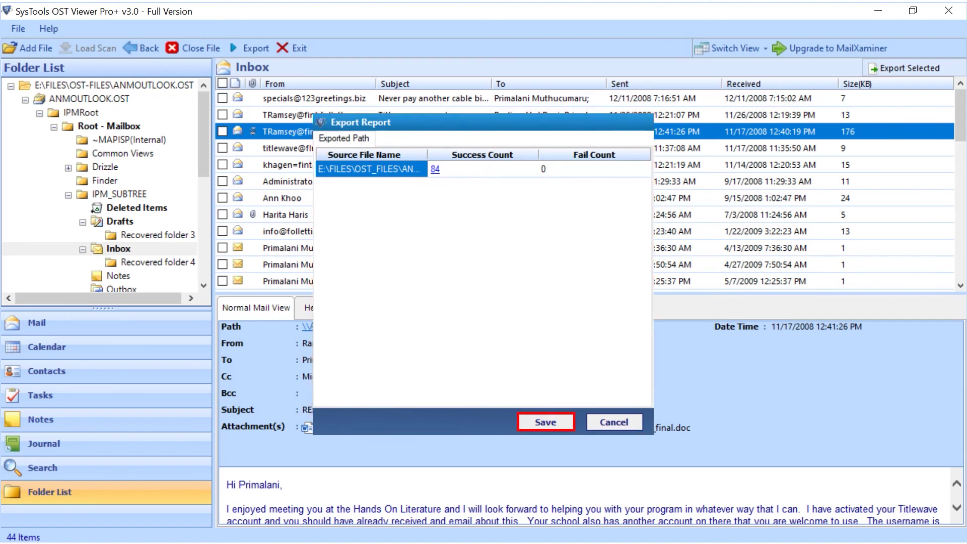
key("Return")
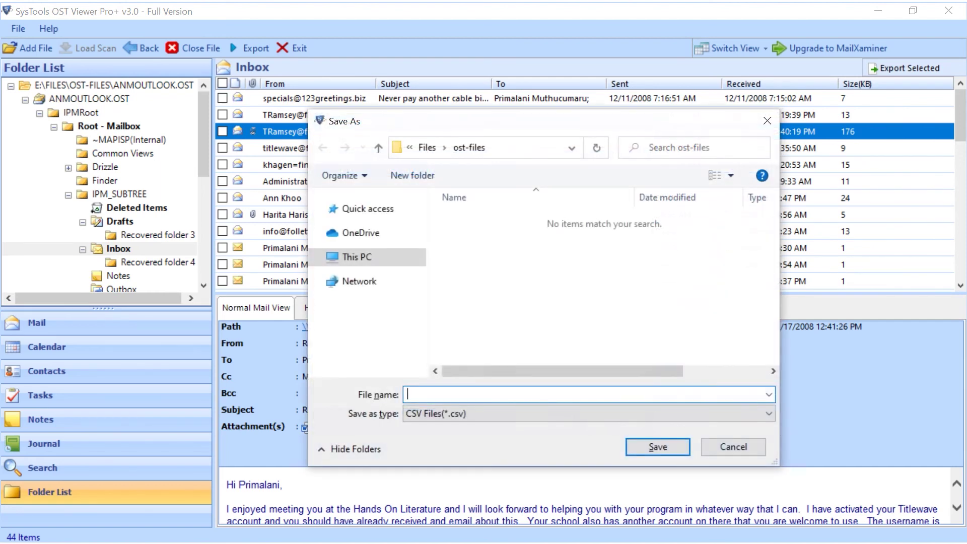
type("Export Report")
key("Return")
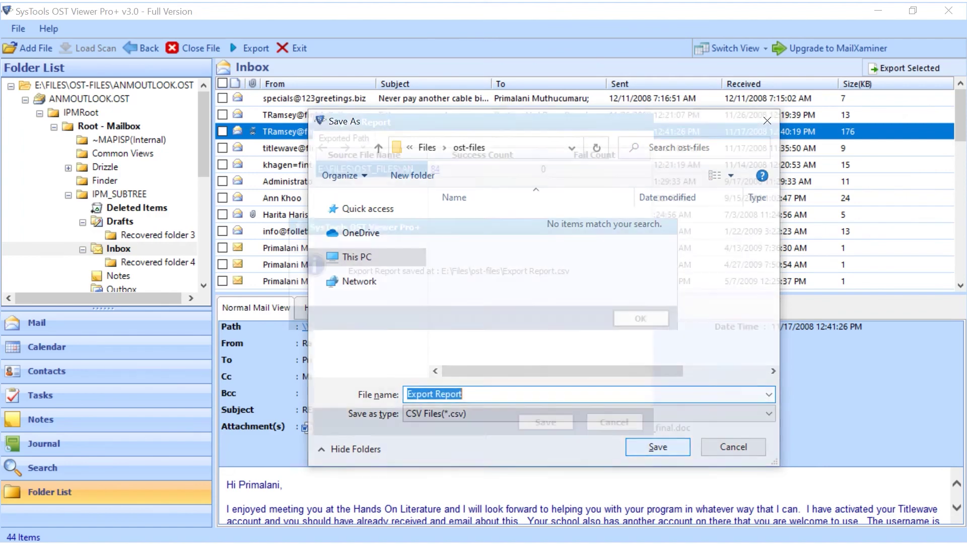